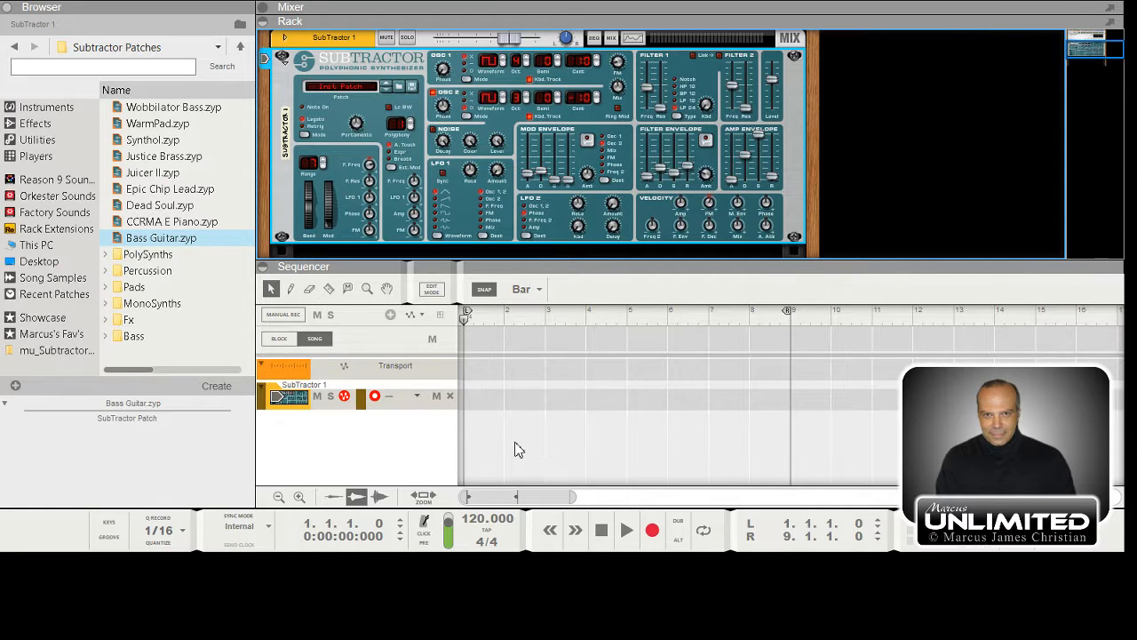
# Step: Undo the earlier sound edits back to the initial Subtractor patch and set oscillator 1 to a square wave
pyautogui.hotkey('ctrl', 'z')
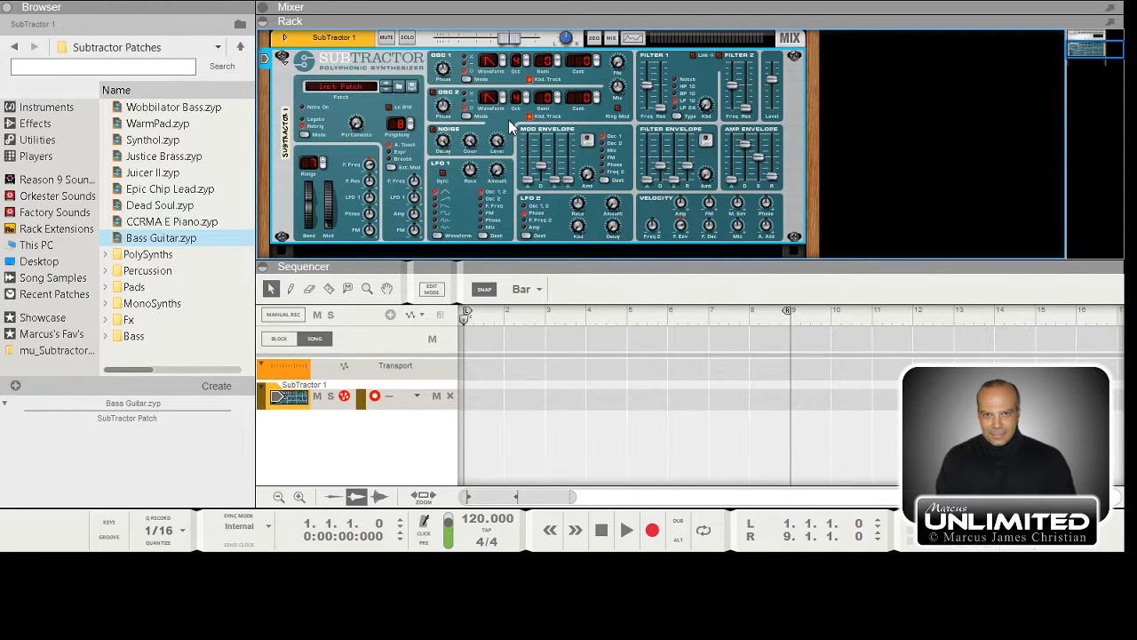
pyautogui.click(504, 60)
# Step: Try a slower amp envelope attack of 42 and bring the attack back to its minimum
pyautogui.moveTo(733, 182); pyautogui.dragTo(734, 165)
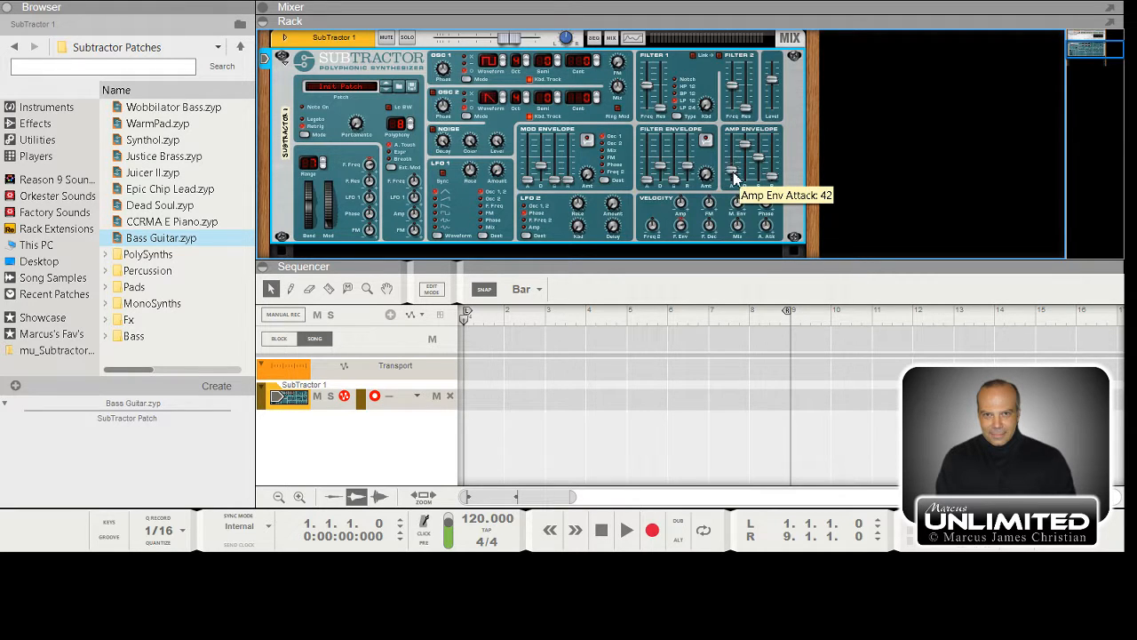
pyautogui.moveTo(734, 174); pyautogui.dragTo(735, 183)
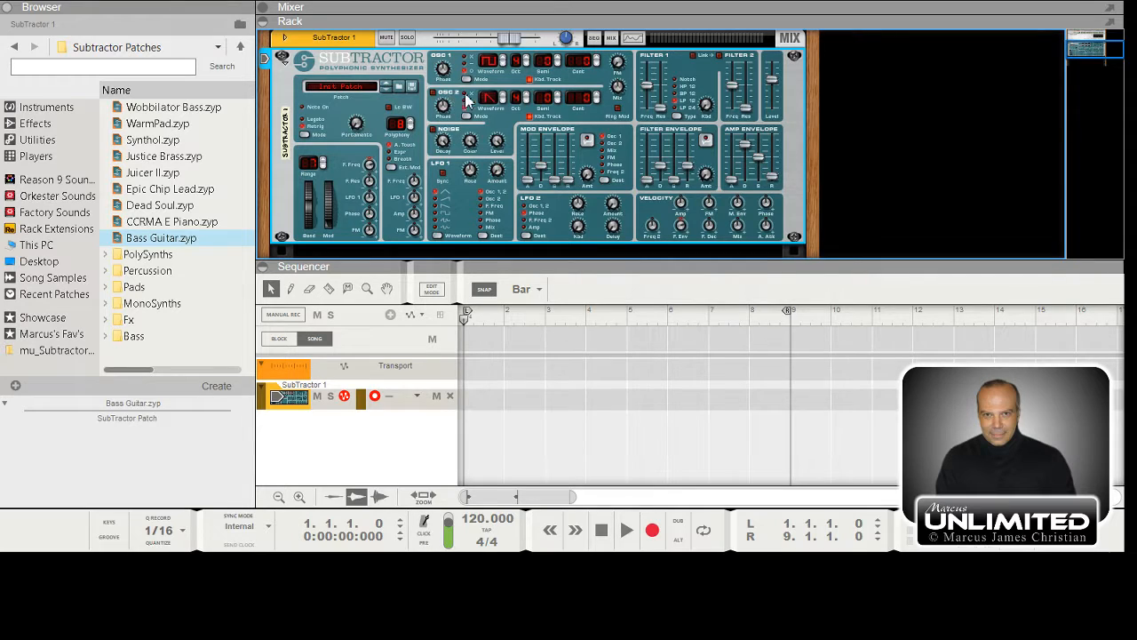
# Step: Set oscillator 2 to a square wave and try out the portamento amount
pyautogui.click(503, 97)
pyautogui.moveTo(360, 123)
pyautogui.moveTo(360, 123); pyautogui.dragTo(360, 105)
pyautogui.moveTo(355, 138)
# Step: Lower the velocity control of the filter envelope and raise the filter envelope amount to about 56
pyautogui.moveTo(684, 233)
pyautogui.moveTo(684, 232); pyautogui.dragTo(684, 247)
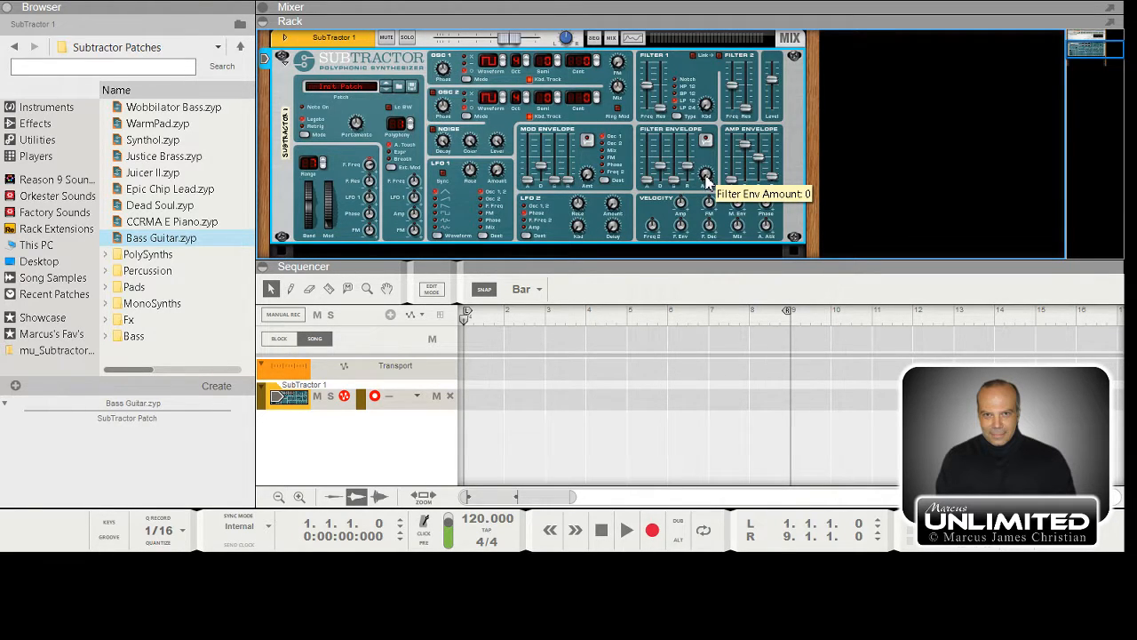
pyautogui.moveTo(703, 182); pyautogui.dragTo(708, 168)
pyautogui.moveTo(706, 174); pyautogui.dragTo(706, 172)
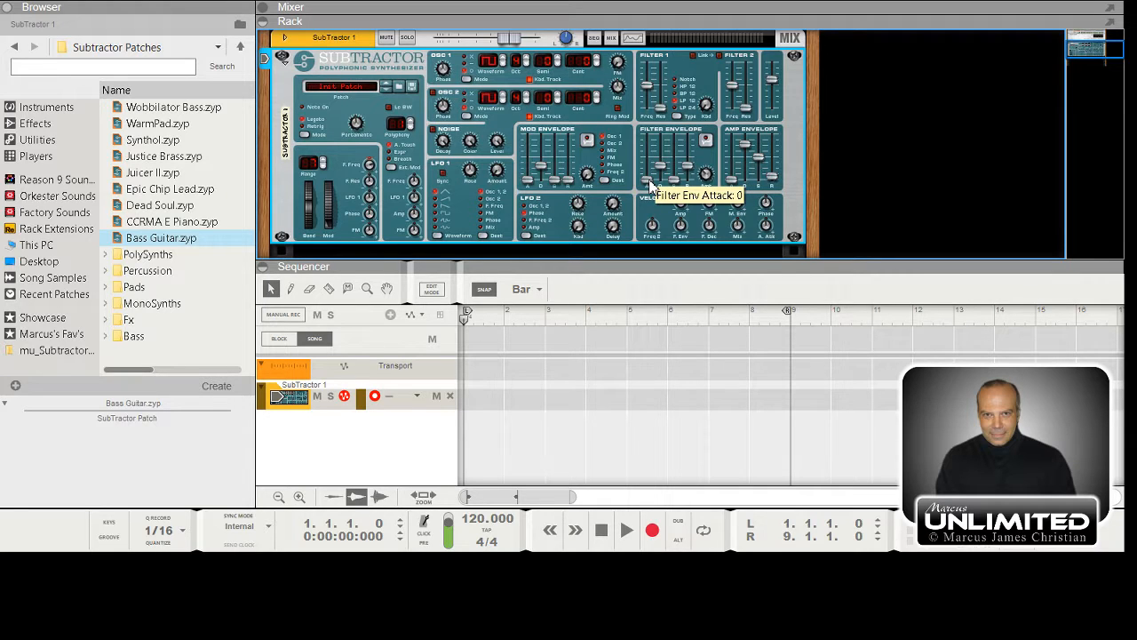
# Step: Try filter envelope attack values up to 79 and bring the attack back down close to its minimum
pyautogui.moveTo(651, 185); pyautogui.dragTo(655, 177)
pyautogui.moveTo(649, 176)
pyautogui.mouseDown()
pyautogui.moveTo(653, 158)
pyautogui.moveTo(651, 188)
pyautogui.mouseUp()
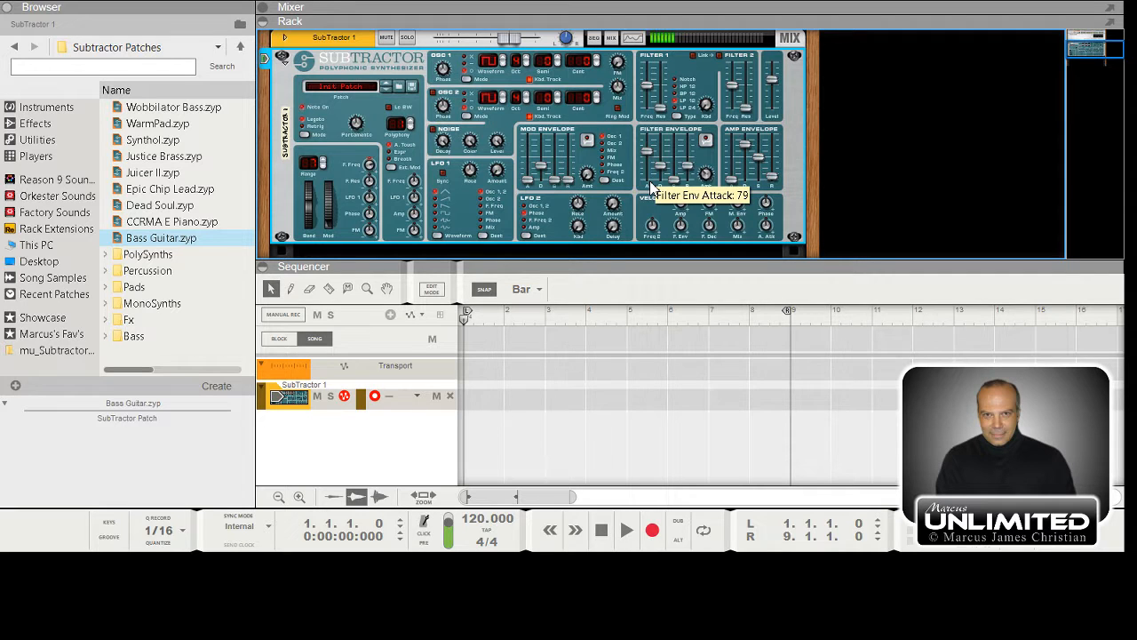
pyautogui.moveTo(649, 169); pyautogui.dragTo(651, 185)
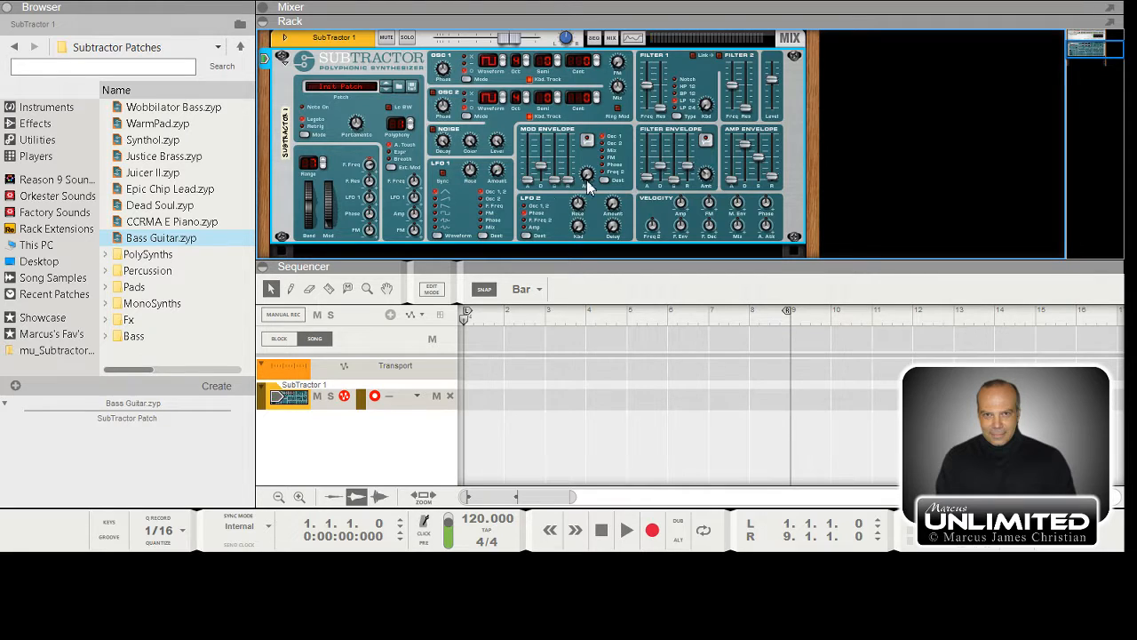
pyautogui.moveTo(645, 178); pyautogui.dragTo(648, 178)
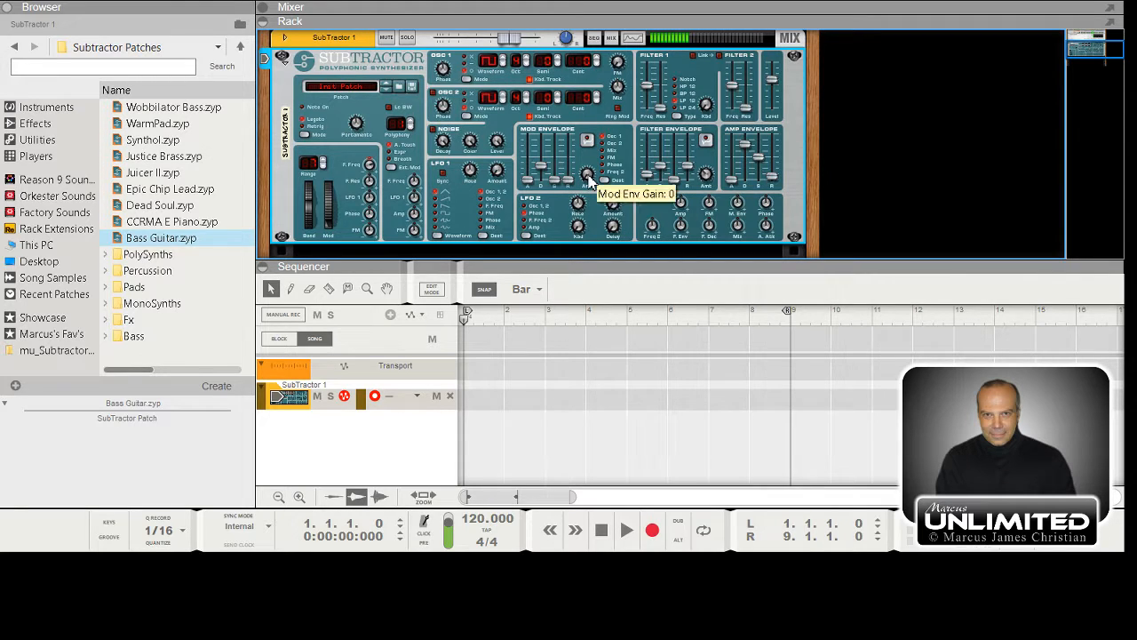
# Step: Raise the modulation envelope amount to 42 and shape its attack and decay, trying attacks of 22 and 36
pyautogui.moveTo(588, 181); pyautogui.dragTo(590, 165)
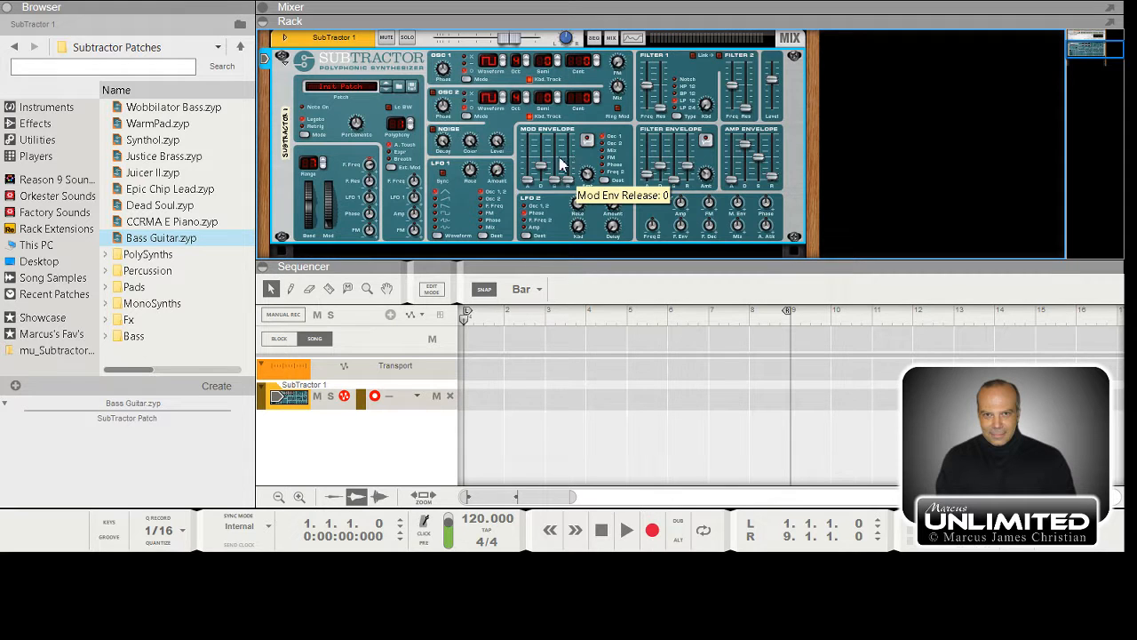
pyautogui.moveTo(530, 181)
pyautogui.mouseDown()
pyautogui.moveTo(530, 166)
pyautogui.moveTo(542, 182)
pyautogui.mouseUp()
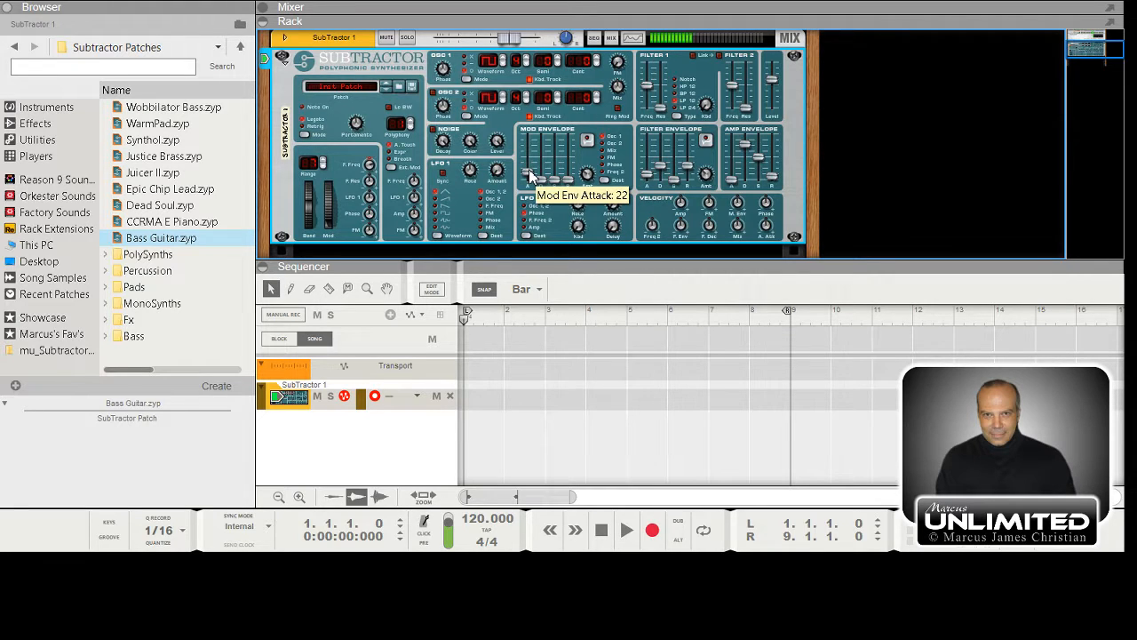
pyautogui.moveTo(541, 178); pyautogui.dragTo(542, 168)
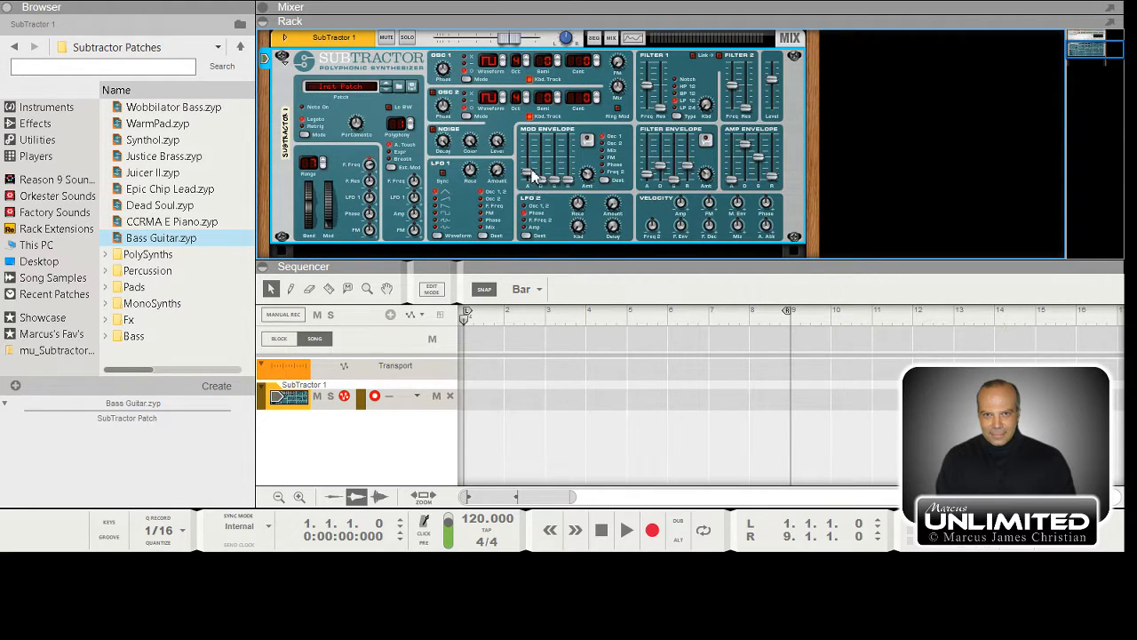
pyautogui.moveTo(530, 178)
pyautogui.mouseDown()
pyautogui.moveTo(531, 167)
pyautogui.moveTo(543, 172)
pyautogui.mouseUp()
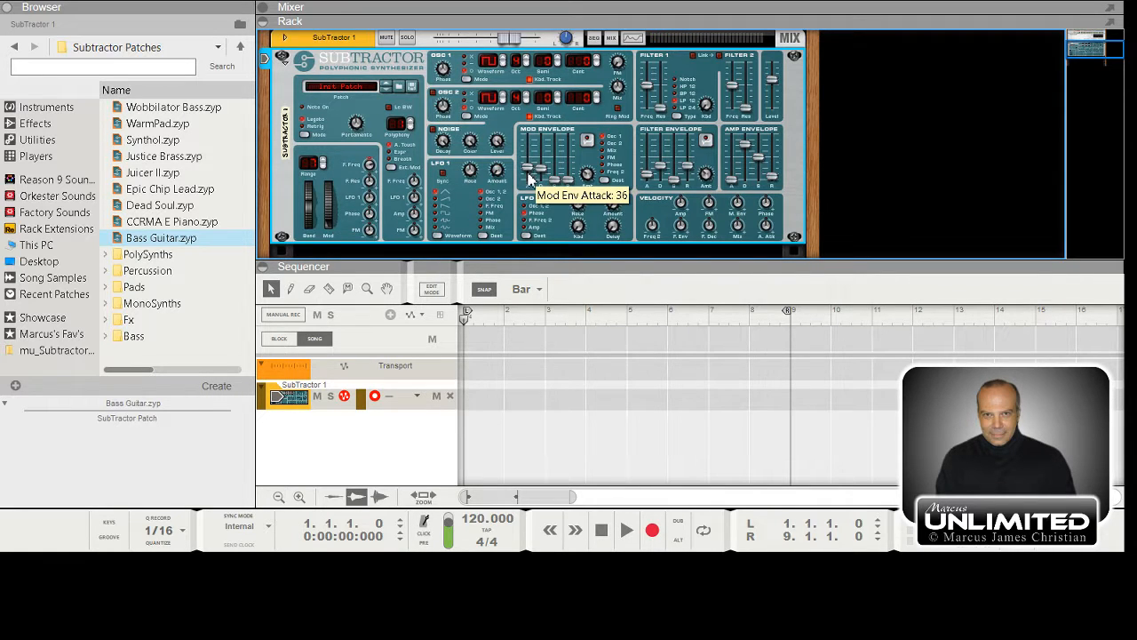
pyautogui.moveTo(530, 176); pyautogui.dragTo(551, 184)
pyautogui.moveTo(544, 176); pyautogui.dragTo(546, 167)
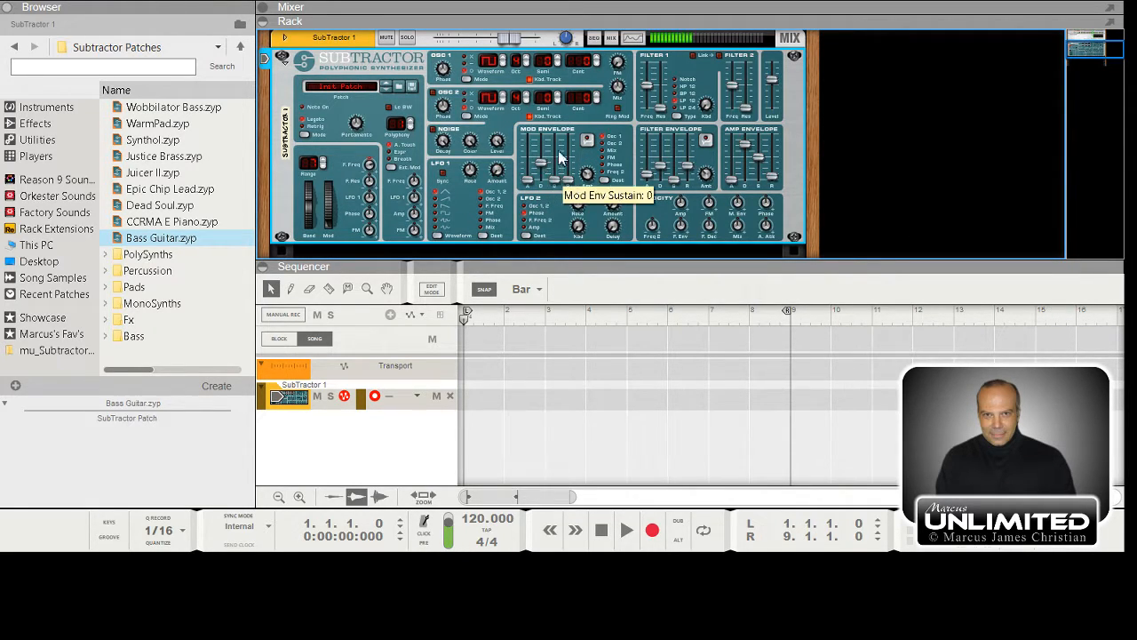
# Step: Invert the modulation envelope and shorten its decay to 12
pyautogui.click(589, 142)
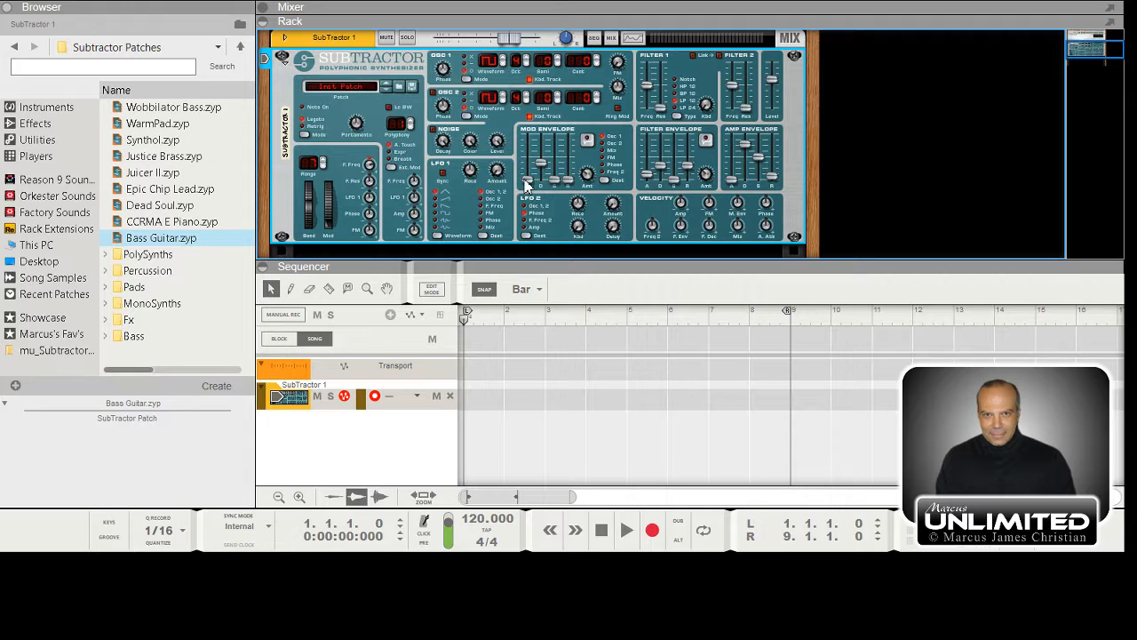
pyautogui.click(587, 139)
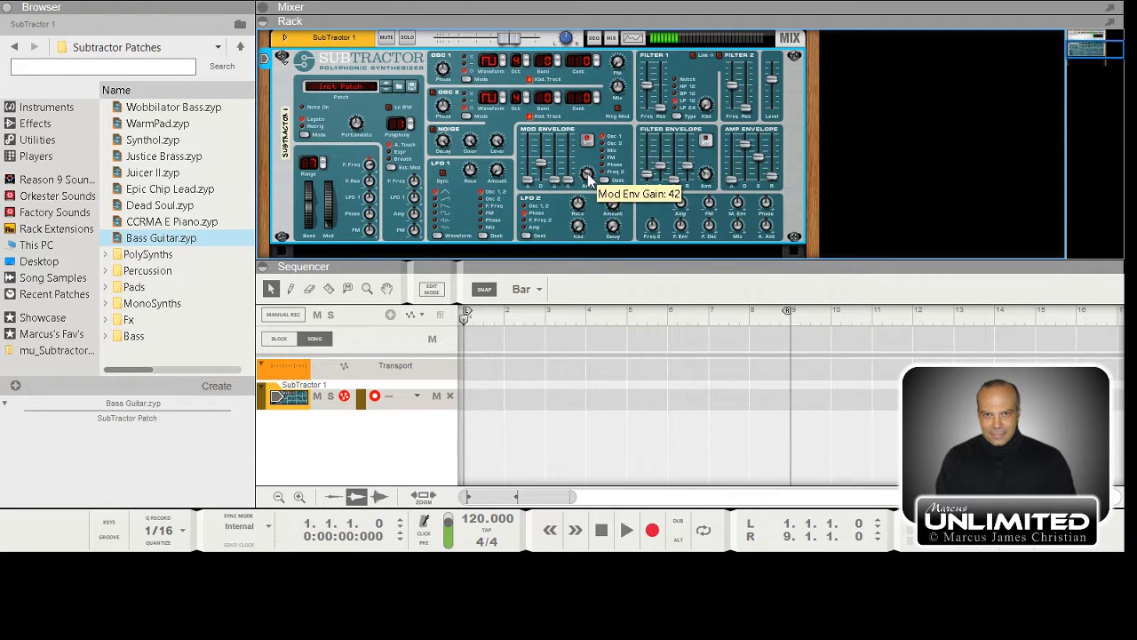
pyautogui.moveTo(546, 167)
pyautogui.mouseDown()
pyautogui.moveTo(593, 166)
pyautogui.moveTo(550, 177)
pyautogui.mouseUp()
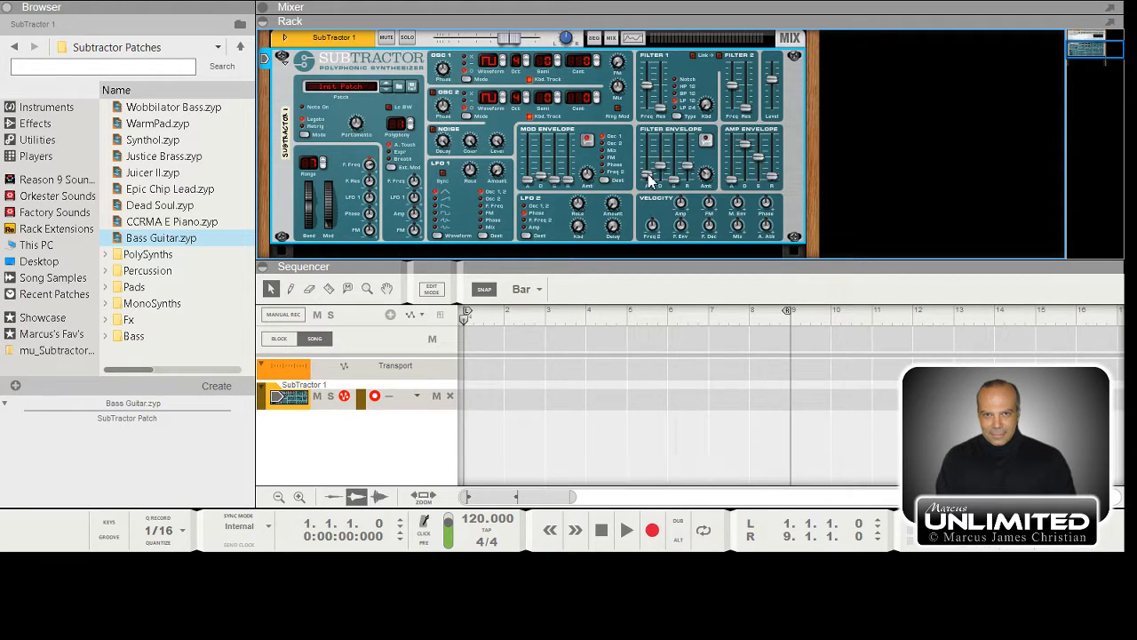
# Step: Set the filter envelope attack to 7
pyautogui.moveTo(650, 183); pyautogui.dragTo(651, 190)
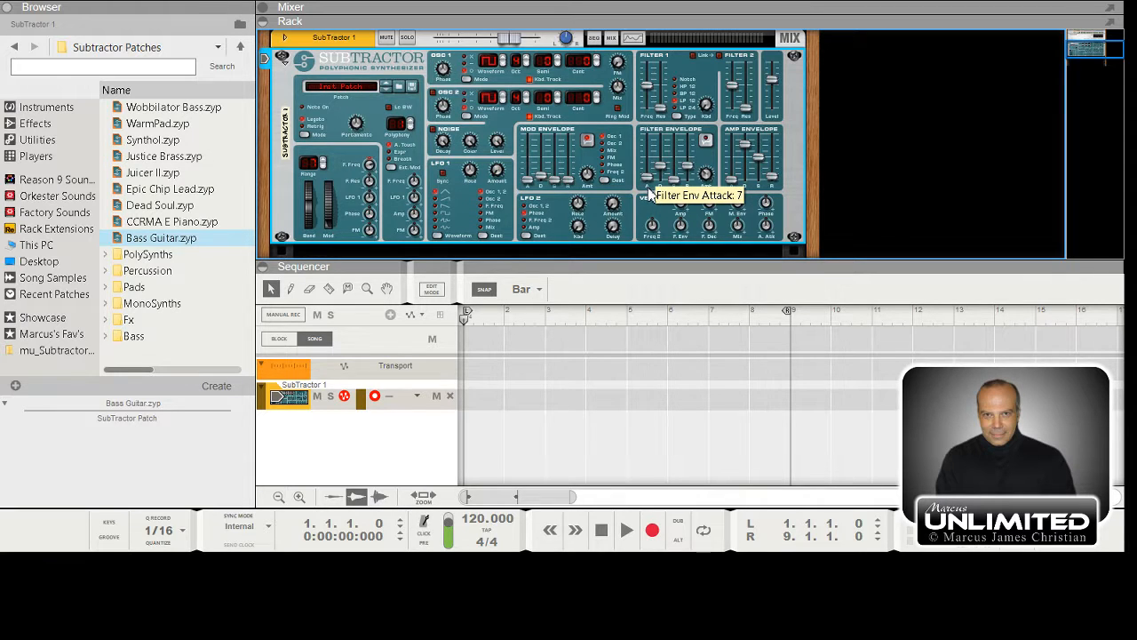
pyautogui.moveTo(646, 177)
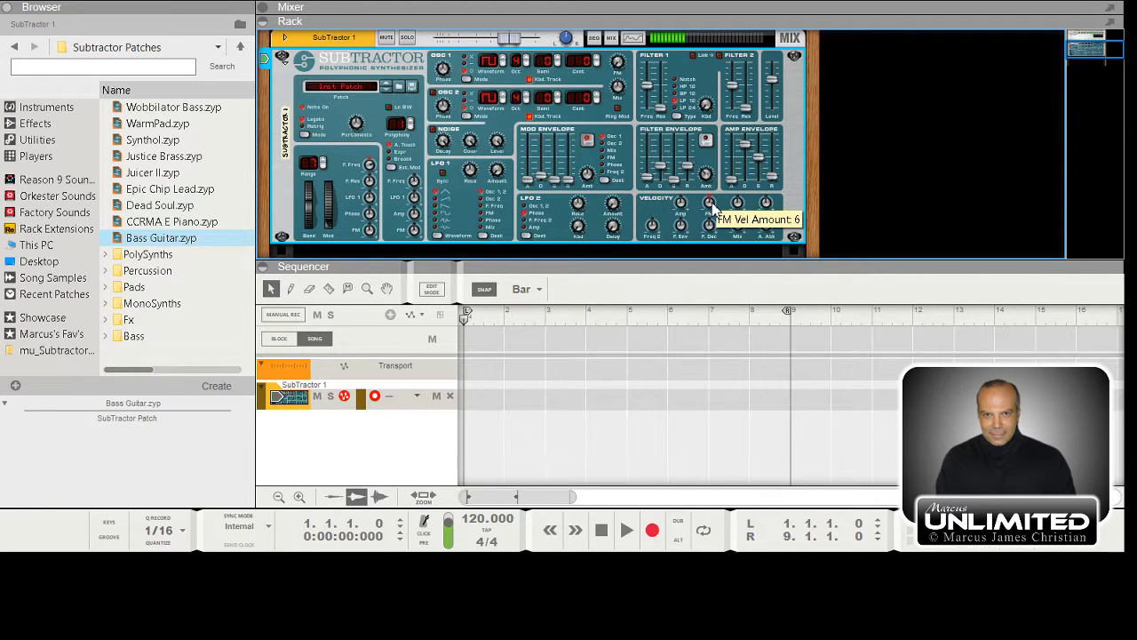
# Step: Try higher FM velocity amounts
pyautogui.scroll(6, 714, 206)
pyautogui.scroll(18, 713, 204)
pyautogui.scroll(10, 716, 202)
pyautogui.scroll(-4, 708, 203)
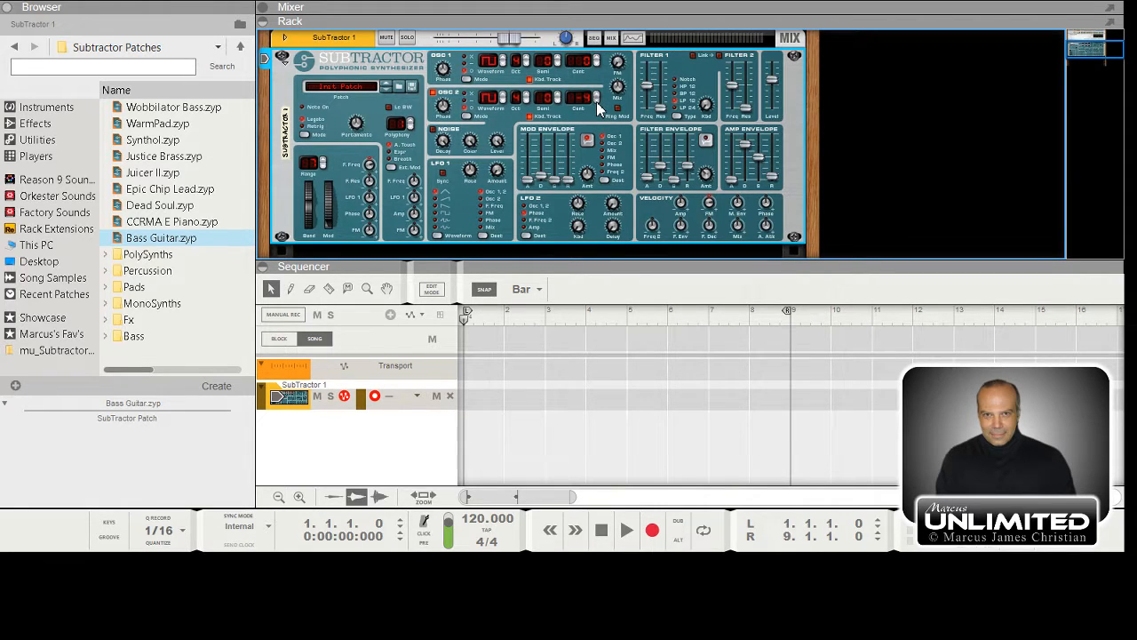
# Step: Detune the two oscillators against each other, with oscillator 2 at -10 cents and oscillator 1 at +10 cents
pyautogui.click(597, 101)
pyautogui.click(596, 59)
pyautogui.click(596, 59)
pyautogui.click(596, 60)
pyautogui.click(596, 60)
# Step: Fine-tune the FM velocity amount to about 6
pyautogui.moveTo(710, 203); pyautogui.dragTo(716, 217)
pyautogui.moveTo(709, 212)
pyautogui.moveTo(713, 204); pyautogui.dragTo(712, 210)
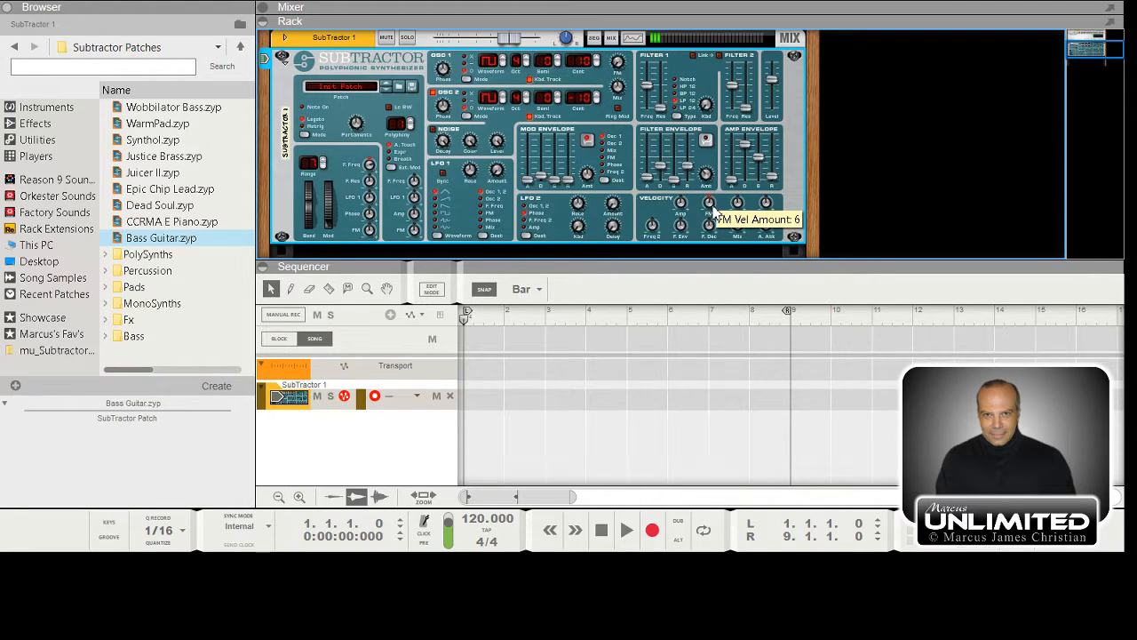
pyautogui.moveTo(713, 212); pyautogui.dragTo(711, 214)
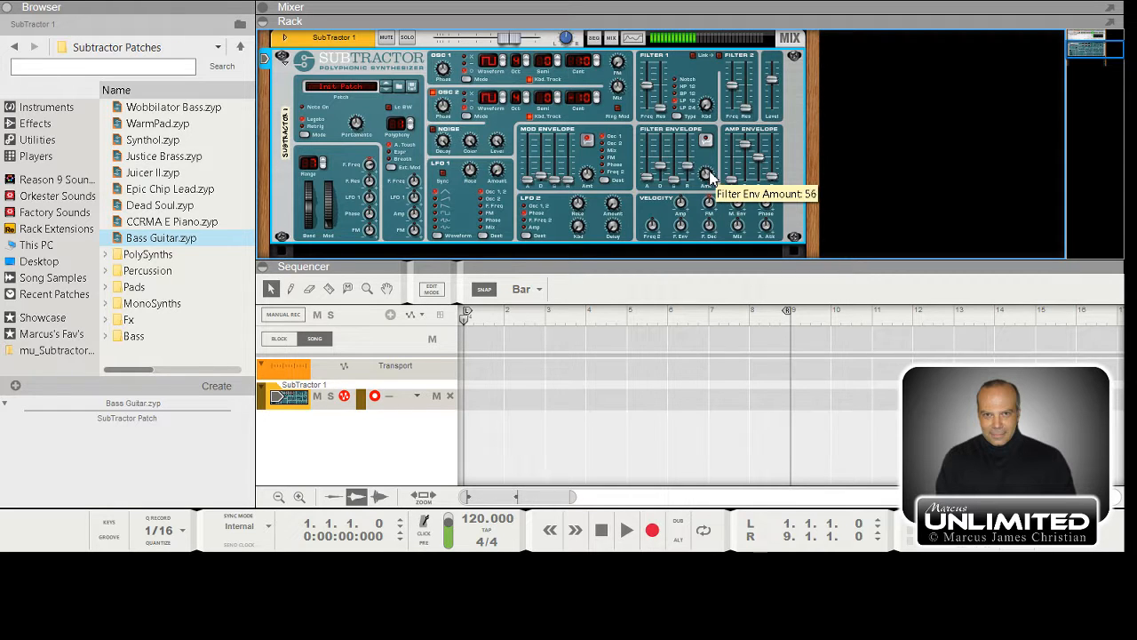
# Step: Lower the Filter 1 frequency to about 50 and adjust the filter envelope decay
pyautogui.moveTo(658, 168); pyautogui.dragTo(664, 174)
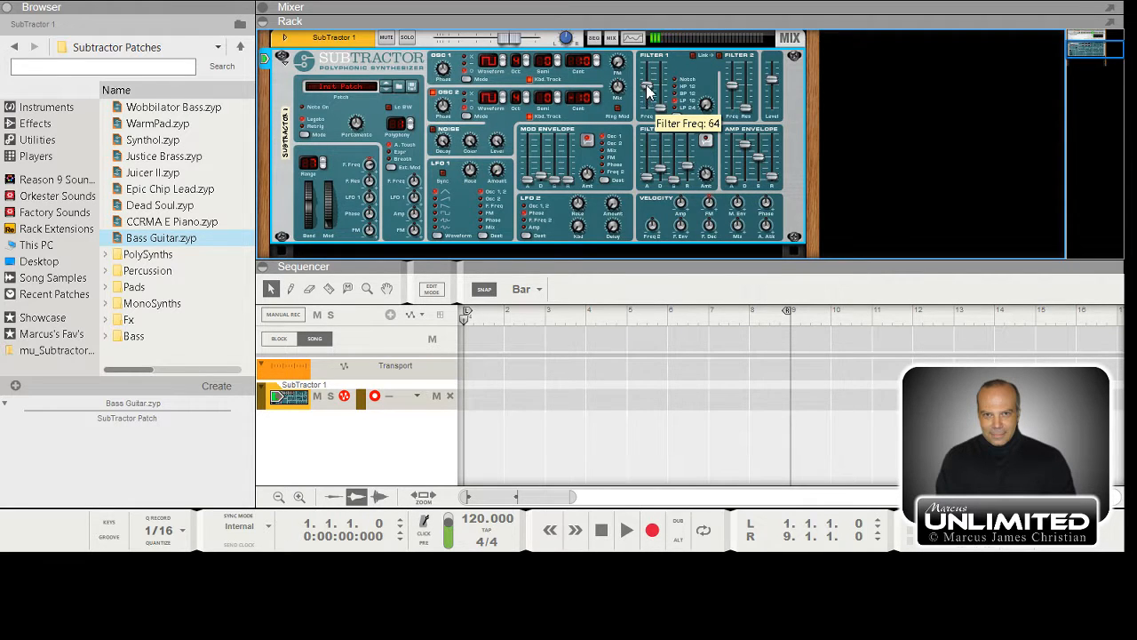
pyautogui.moveTo(648, 90); pyautogui.dragTo(650, 96)
pyautogui.moveTo(663, 175); pyautogui.dragTo(708, 180)
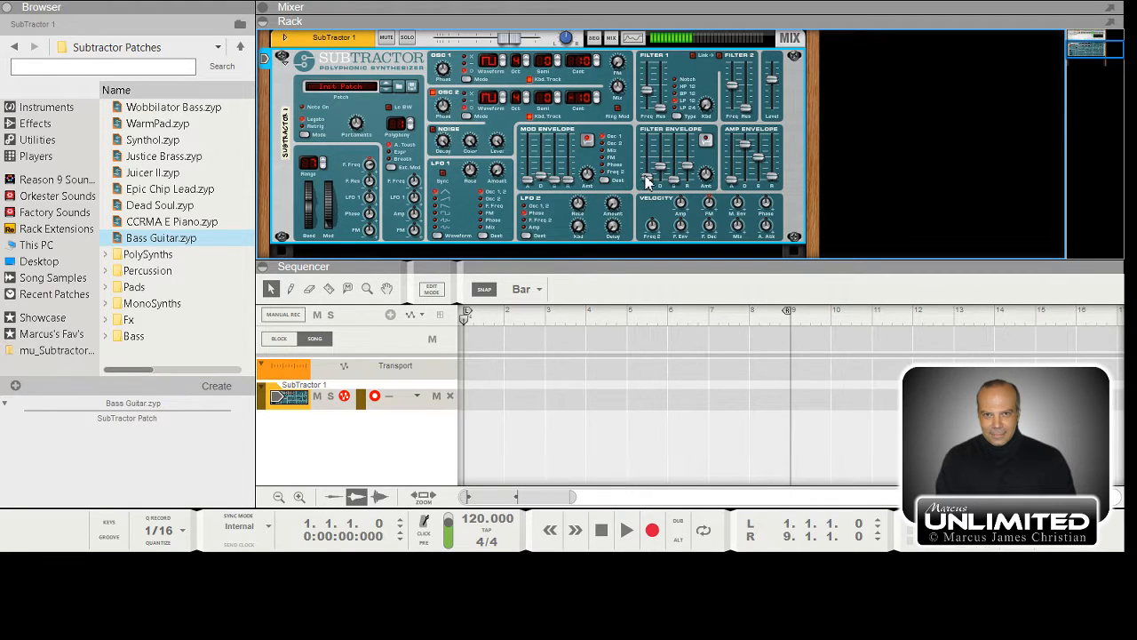
# Step: Sweep the filter envelope attack up almost to its maximum and bring it back down close to 0
pyautogui.moveTo(647, 176); pyautogui.dragTo(646, 126)
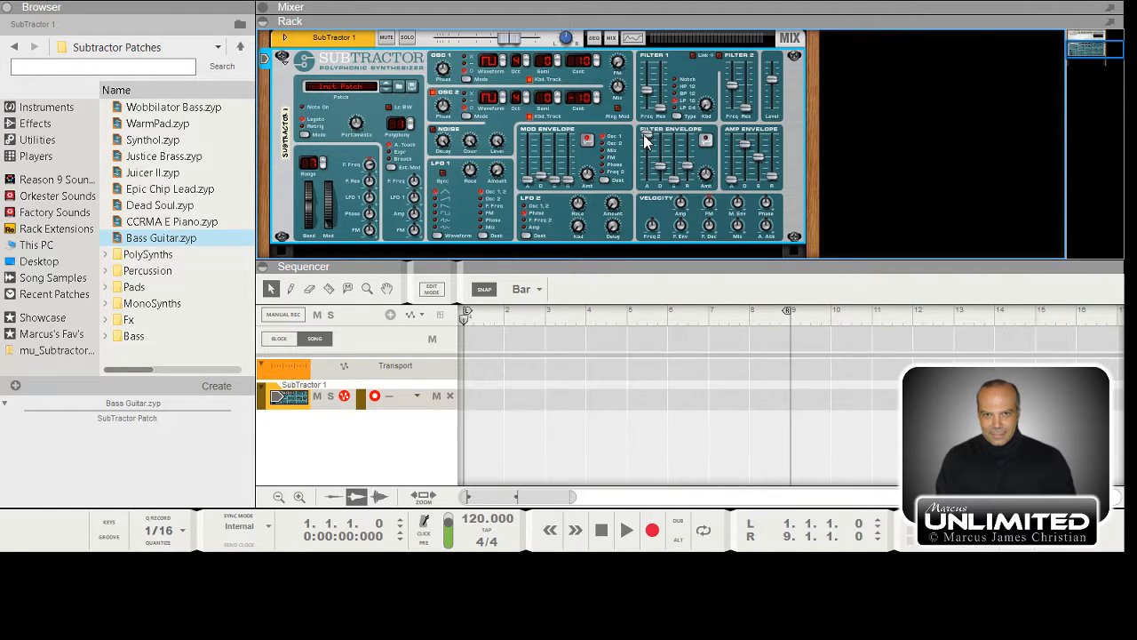
pyautogui.moveTo(646, 141); pyautogui.dragTo(648, 195)
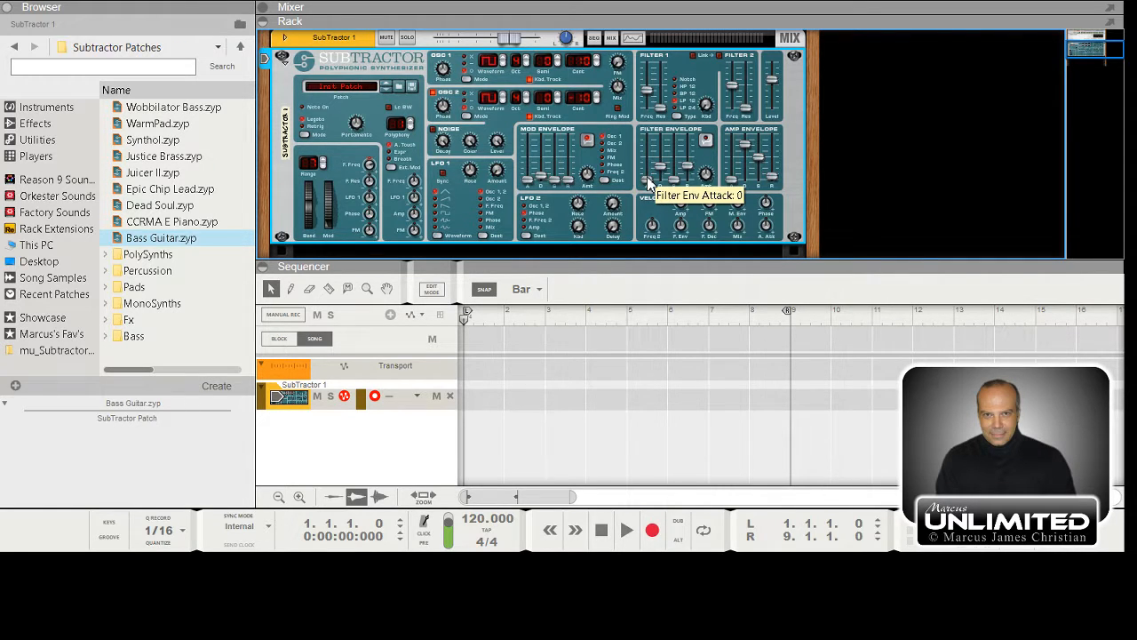
pyautogui.moveTo(648, 181); pyautogui.dragTo(649, 177)
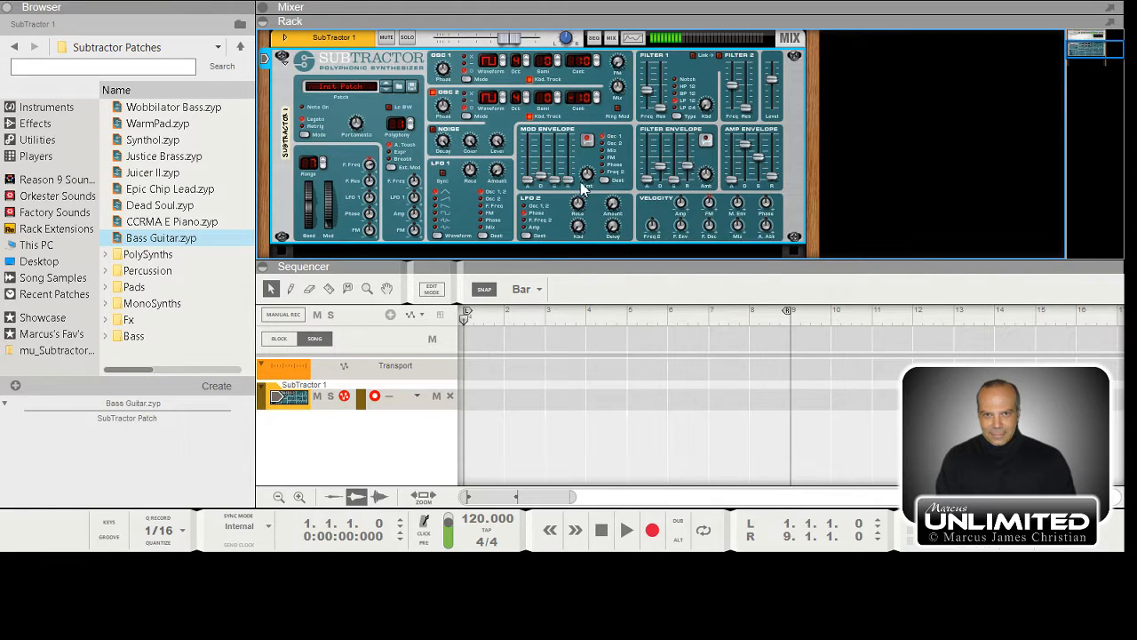
# Step: Raise the modulation envelope amount and lengthen its decay slightly
pyautogui.moveTo(597, 173); pyautogui.dragTo(598, 169)
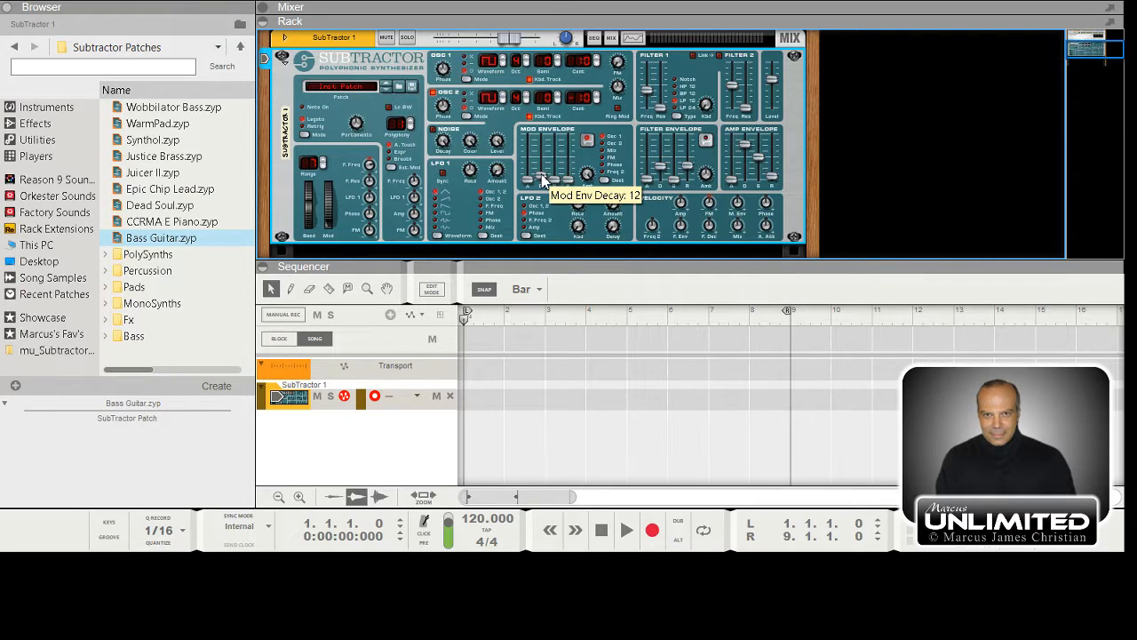
pyautogui.moveTo(544, 178); pyautogui.dragTo(545, 174)
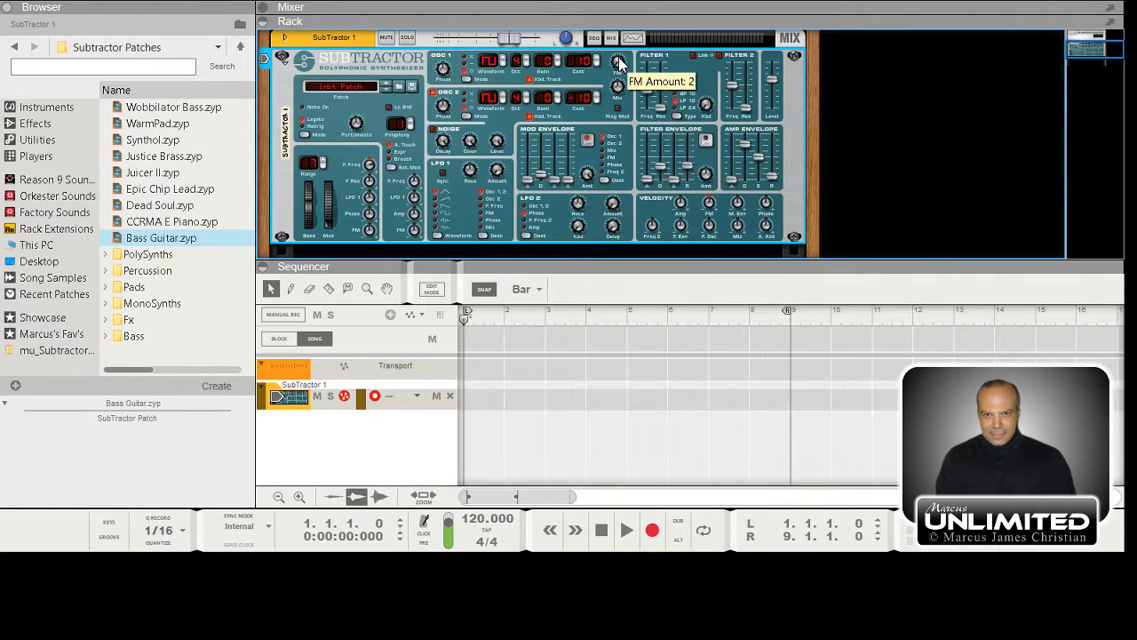
# Step: Fine-tune the oscillator FM amount to about 4 and lower oscillator 2 to octave 3
pyautogui.scroll(1, 619, 66)
pyautogui.scroll(-1, 623, 67)
pyautogui.scroll(1, 623, 68)
pyautogui.moveTo(623, 64); pyautogui.dragTo(624, 66)
pyautogui.moveTo(621, 63); pyautogui.dragTo(621, 62)
pyautogui.click(526, 102)
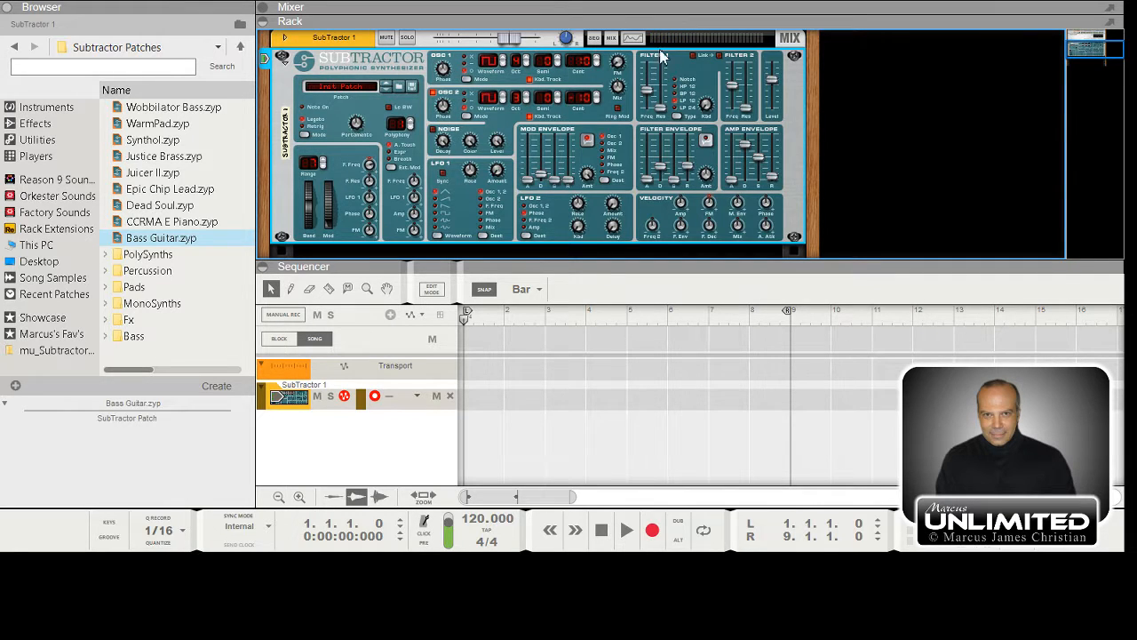
# Step: Lower the oscillator FM amount slightly and reduce the modulation envelope amount a little
pyautogui.moveTo(621, 69)
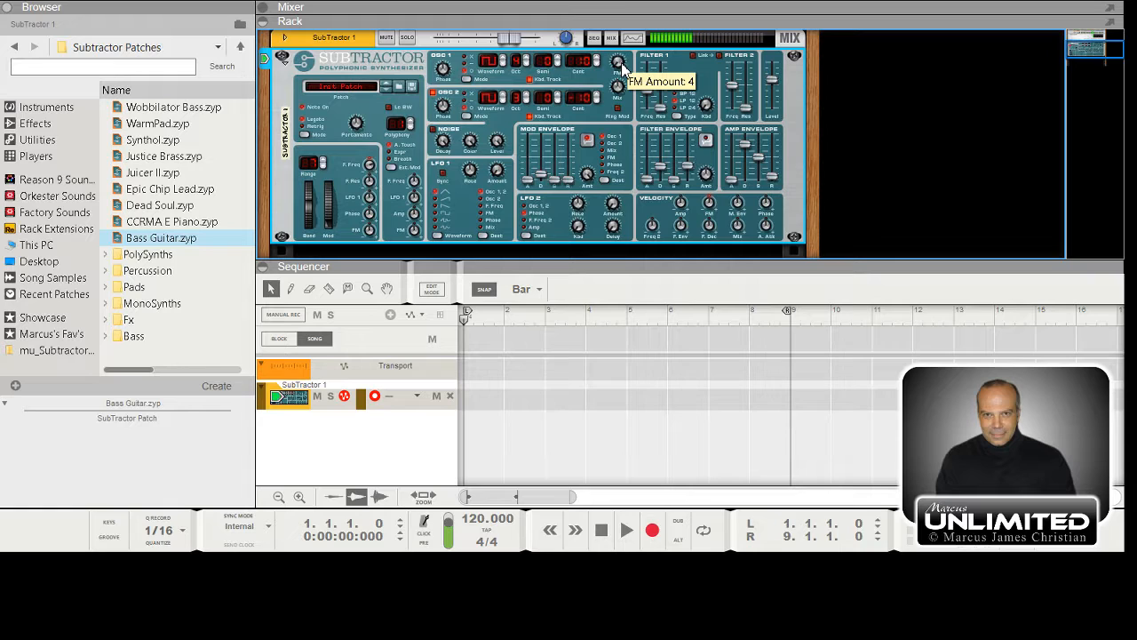
pyautogui.scroll(-2, 621, 62)
pyautogui.scroll(2, 620, 66)
pyautogui.scroll(-2, 620, 66)
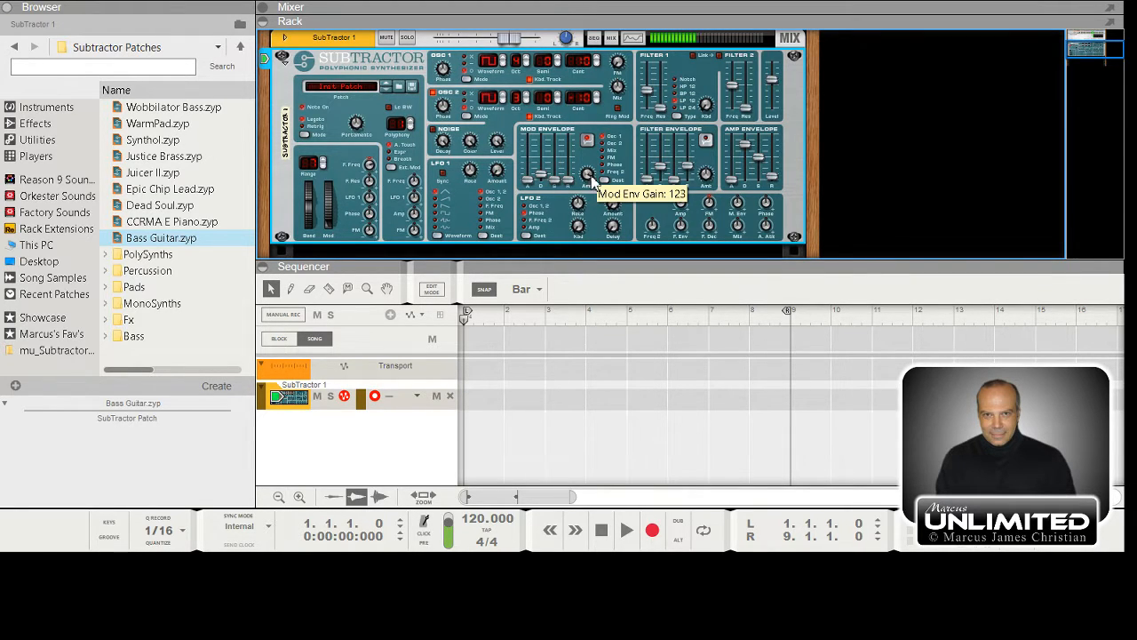
pyautogui.scroll(-2, 592, 181)
pyautogui.scroll(-3, 582, 174)
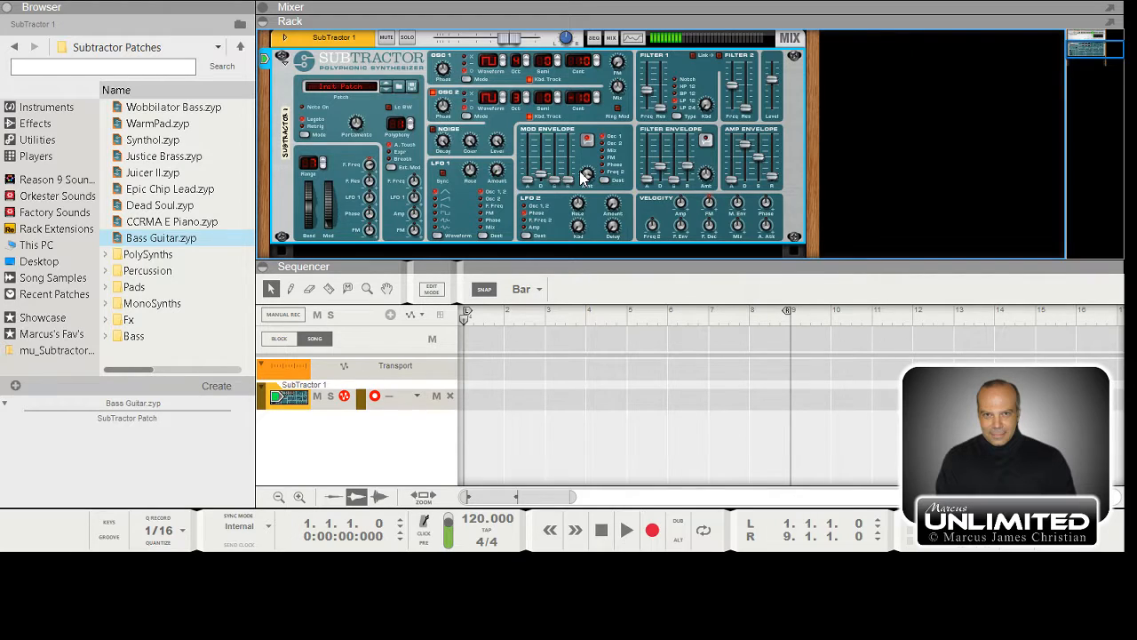
# Step: Sweep the Filter 1 frequency and settle it at 50
pyautogui.moveTo(582, 175)
pyautogui.moveTo(661, 158)
pyautogui.moveTo(646, 90)
pyautogui.moveTo(648, 107); pyautogui.dragTo(649, 89)
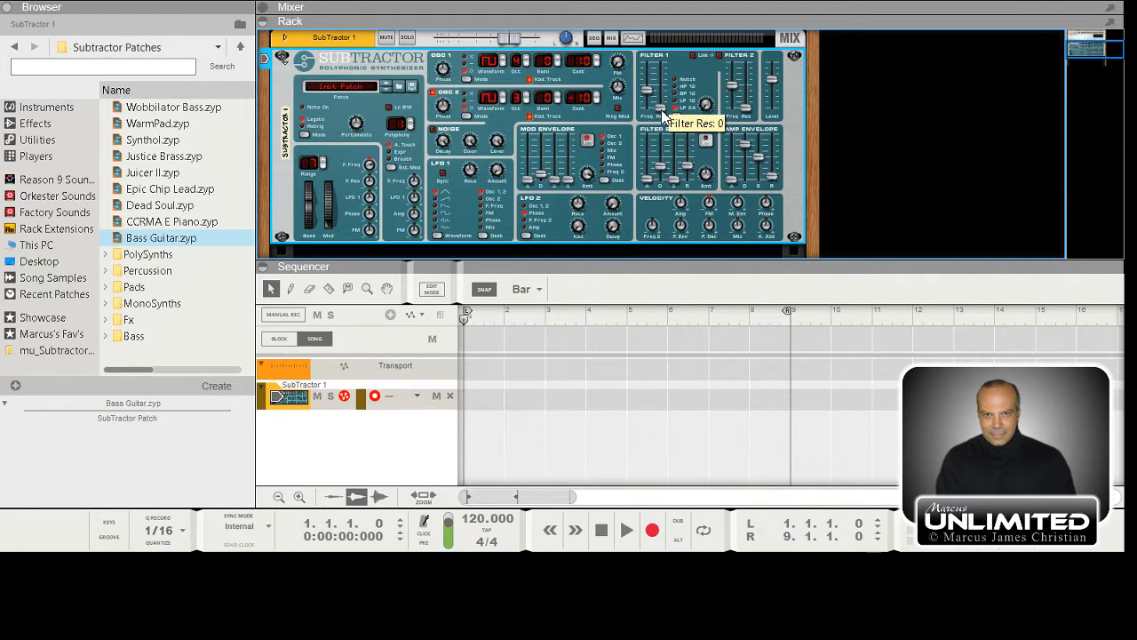
# Step: Try several Filter 1 resonance amounts and settle on a low resonance slightly above the minimum
pyautogui.moveTo(662, 112); pyautogui.dragTo(667, 93)
pyautogui.moveTo(671, 97); pyautogui.dragTo(672, 92)
pyautogui.moveTo(672, 92); pyautogui.dragTo(672, 89)
pyautogui.moveTo(667, 96); pyautogui.dragTo(672, 126)
pyautogui.moveTo(659, 106); pyautogui.dragTo(662, 86)
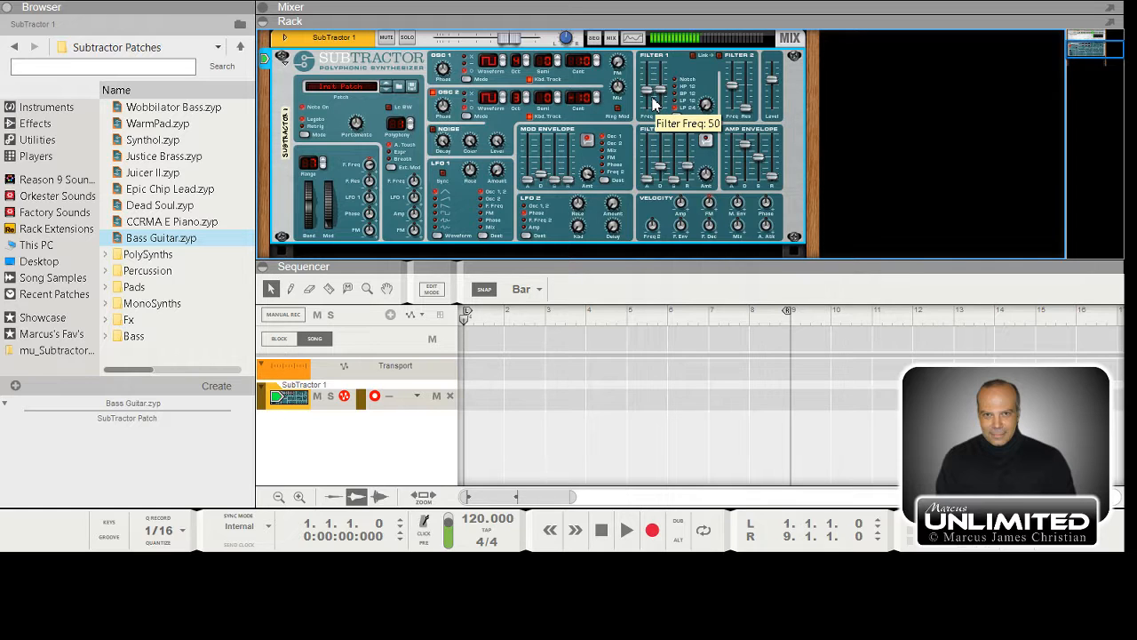
pyautogui.moveTo(658, 96); pyautogui.dragTo(657, 99)
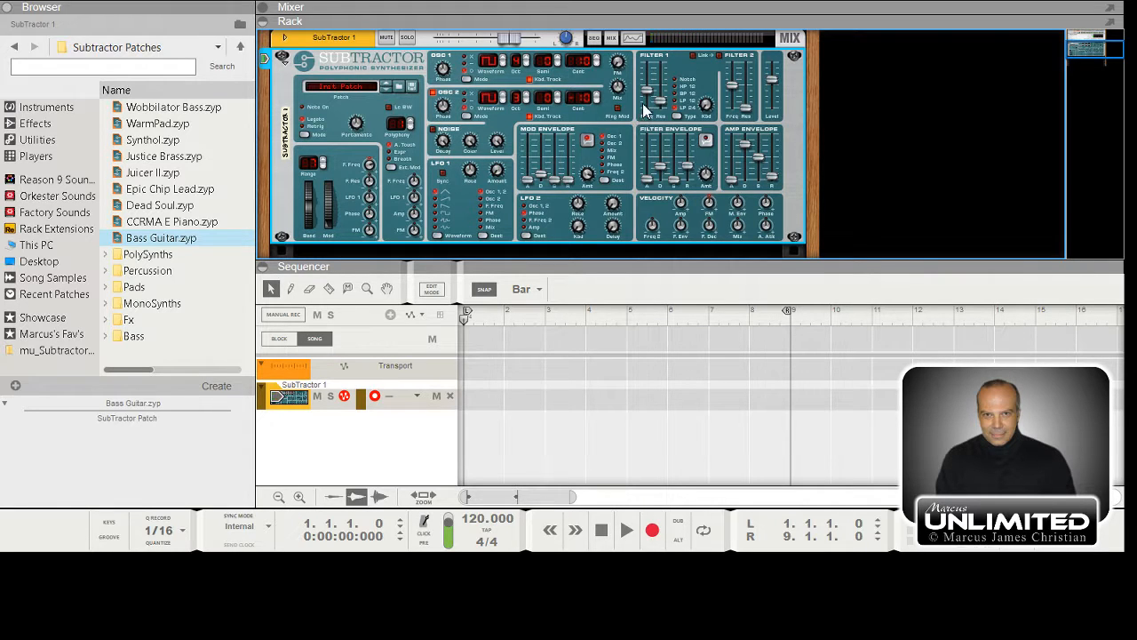
# Step: Undo the sound edits back to the initial patch for comparison, and restore them with oscillator 2 at octave 3
pyautogui.moveTo(645, 111)
pyautogui.hotkey('ctrl', 'z')
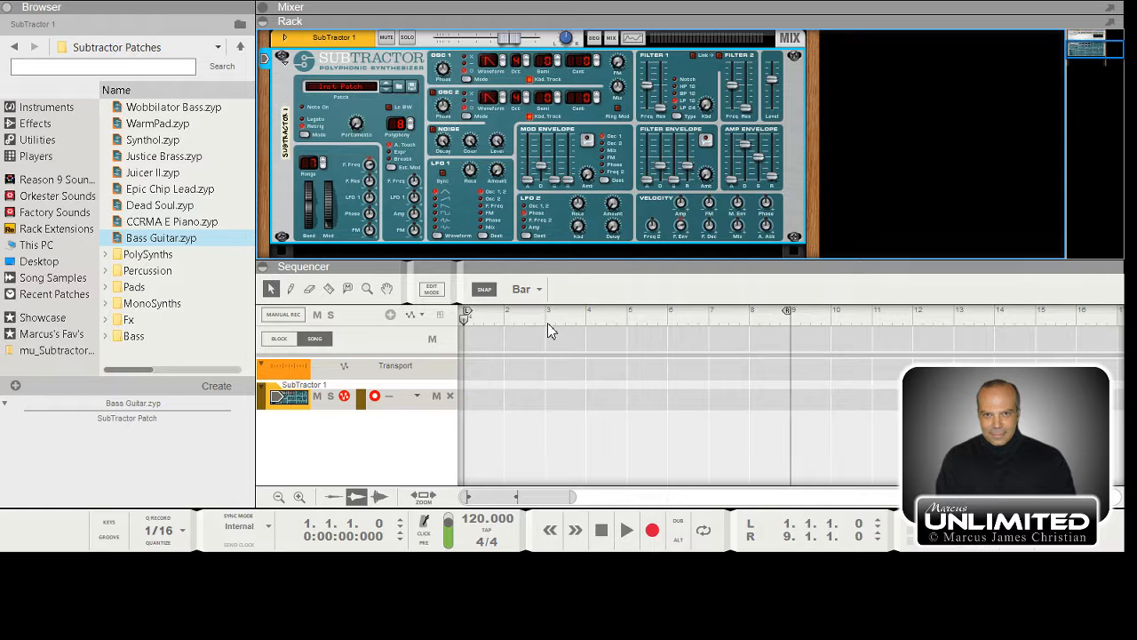
pyautogui.click(527, 101)
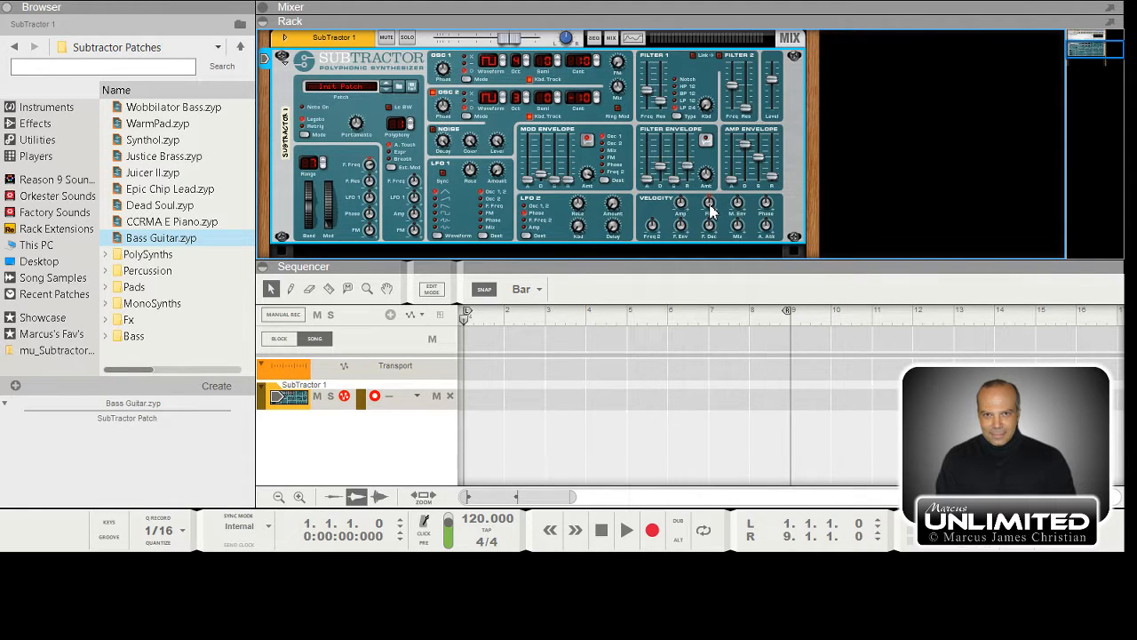
pyautogui.moveTo(710, 210)
pyautogui.scroll(3, 435, 156)
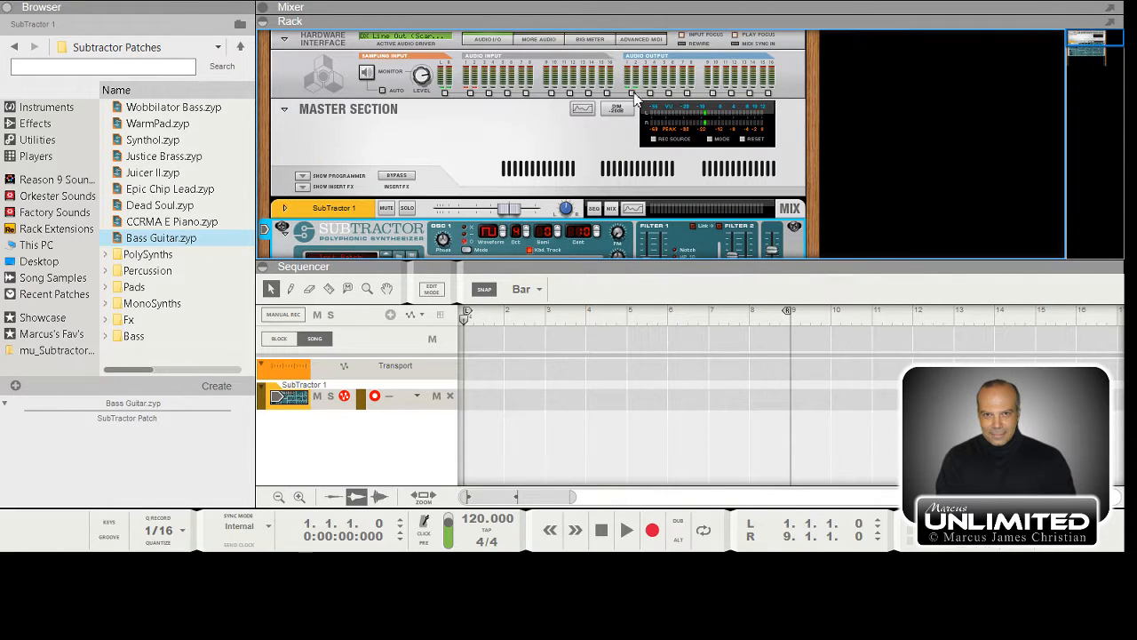
pyautogui.scroll(-4, 473, 163)
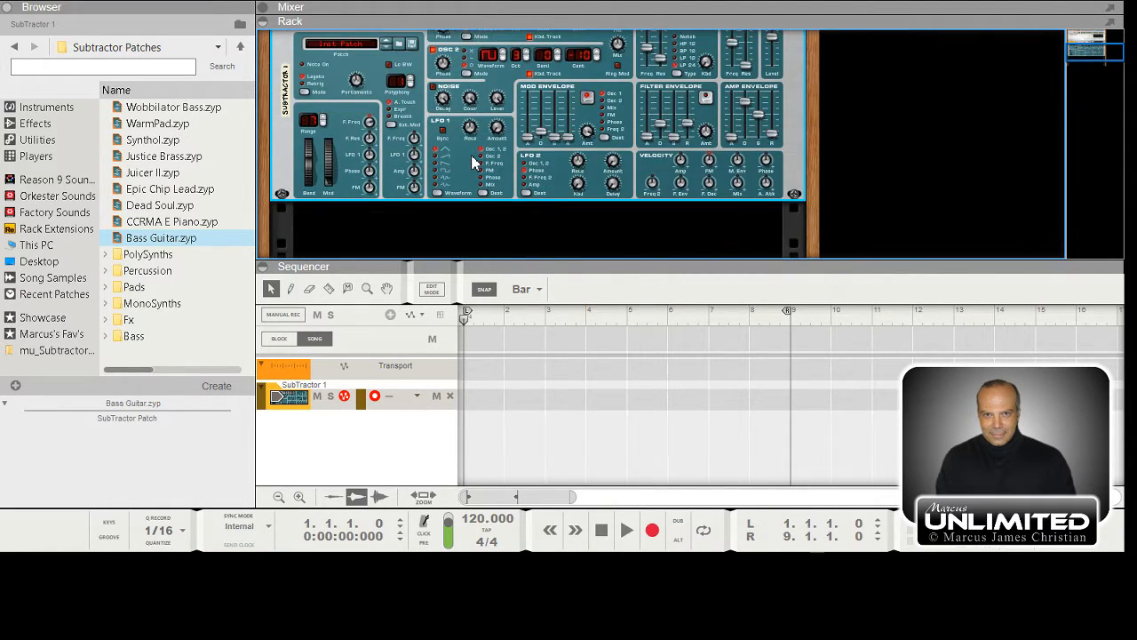
pyautogui.scroll(1, 472, 163)
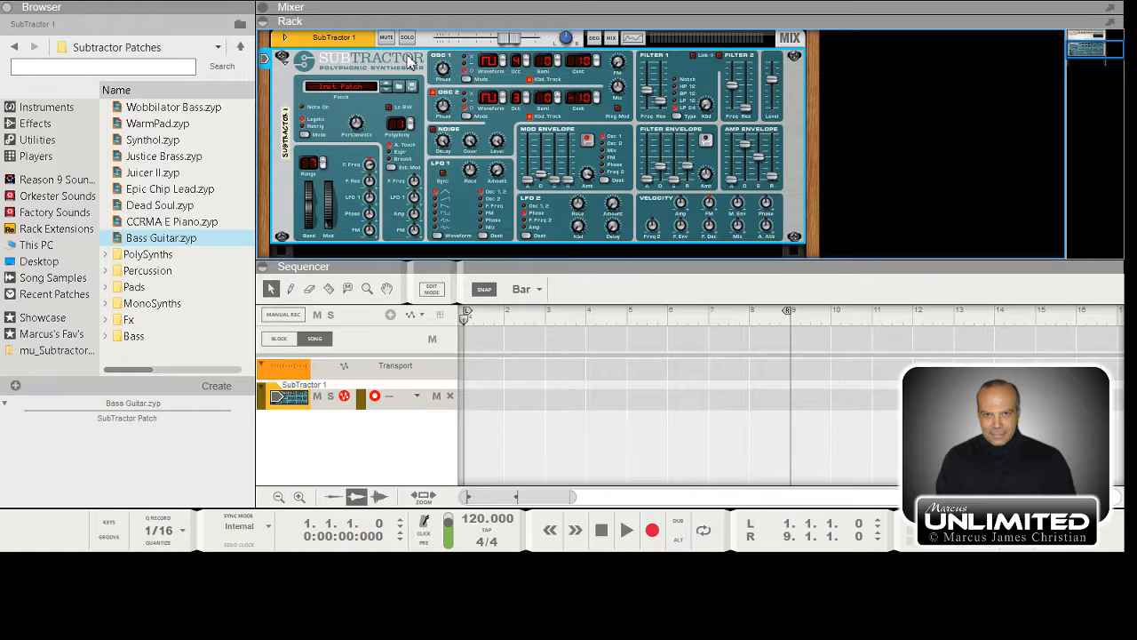